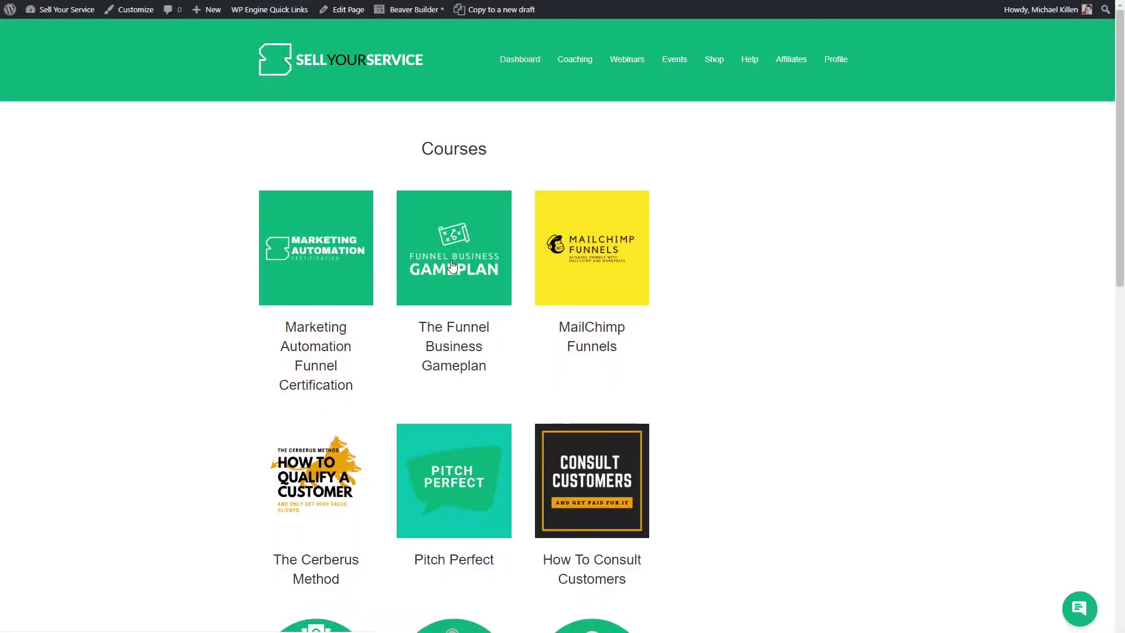
Open The Funnel Business Gameplan course and its Lesson 1, Truths of running ANY business
left_click(452, 266)
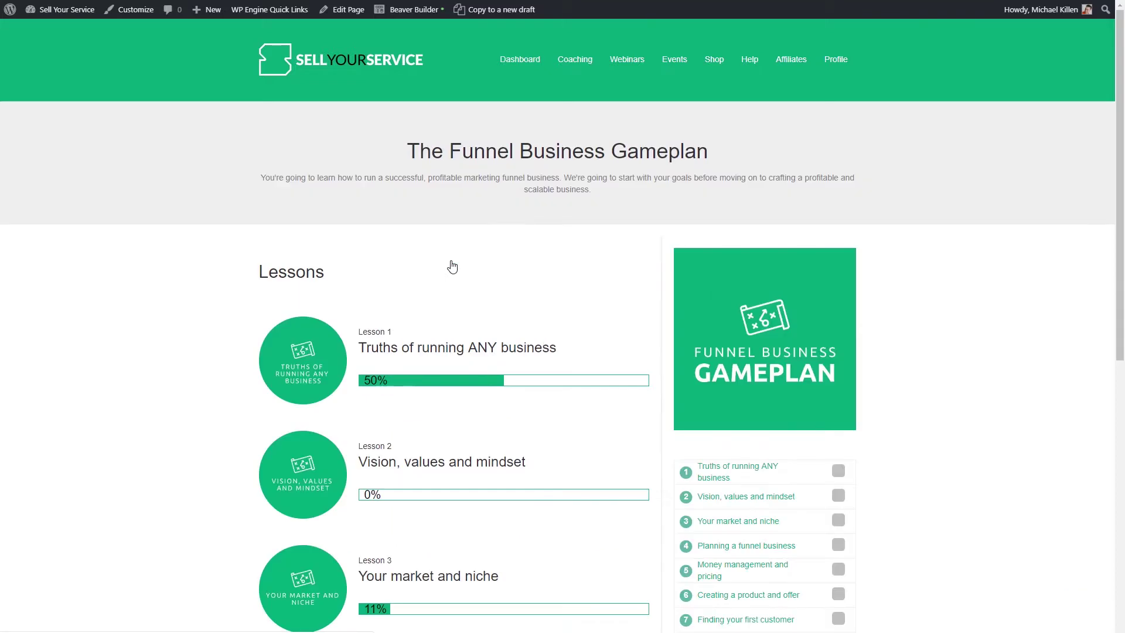
scroll(452, 264, "down", 2)
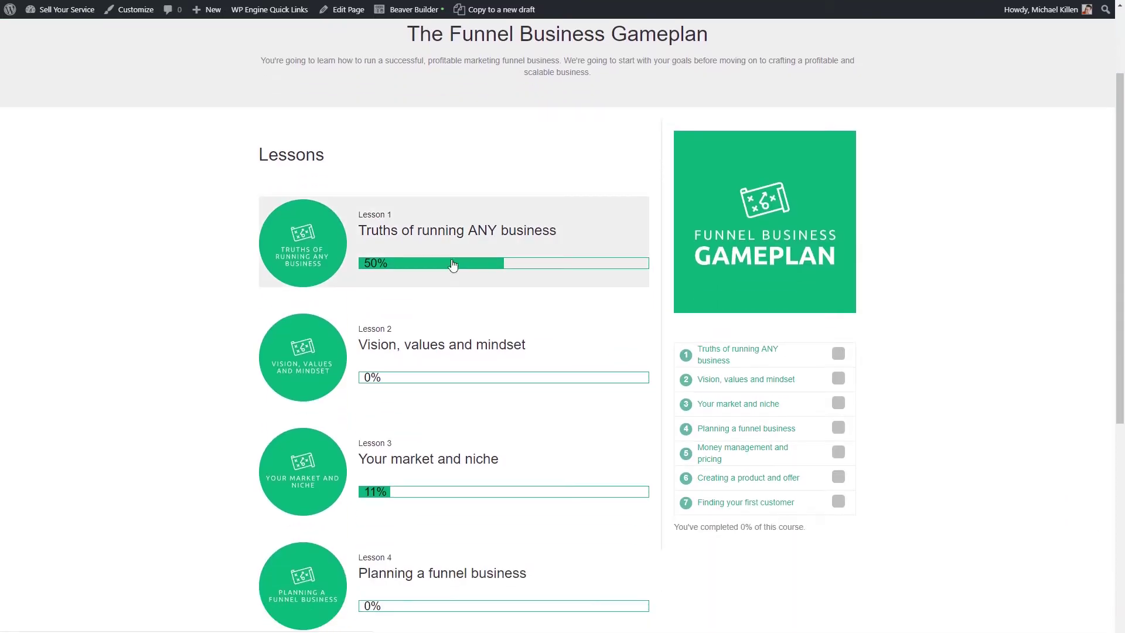
left_click(452, 265)
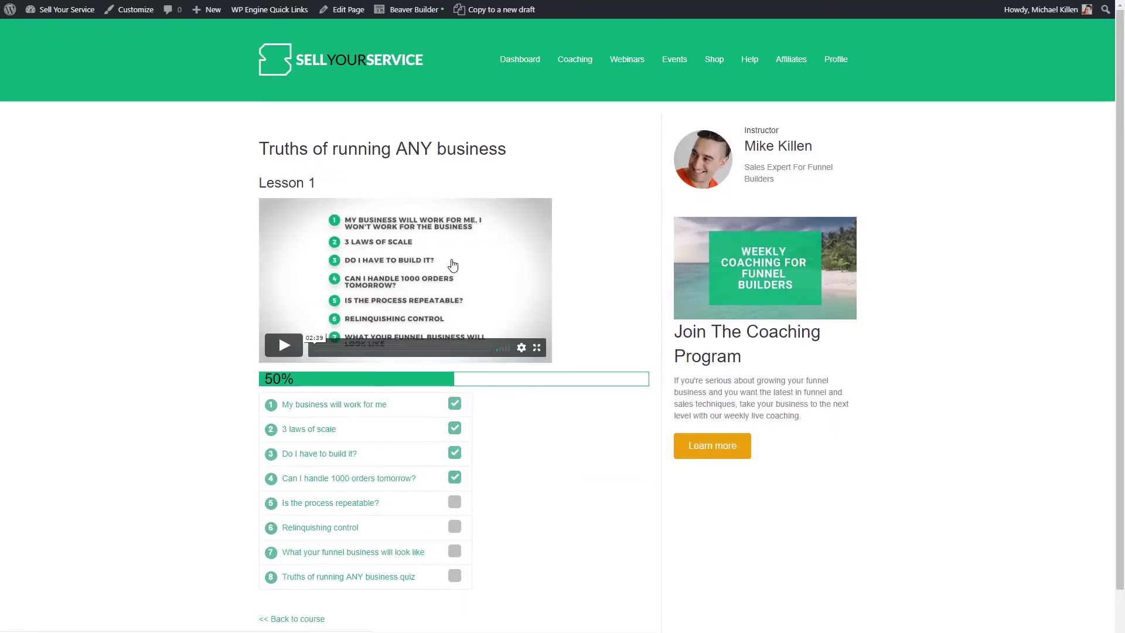
scroll(491, 265, "down", 1)
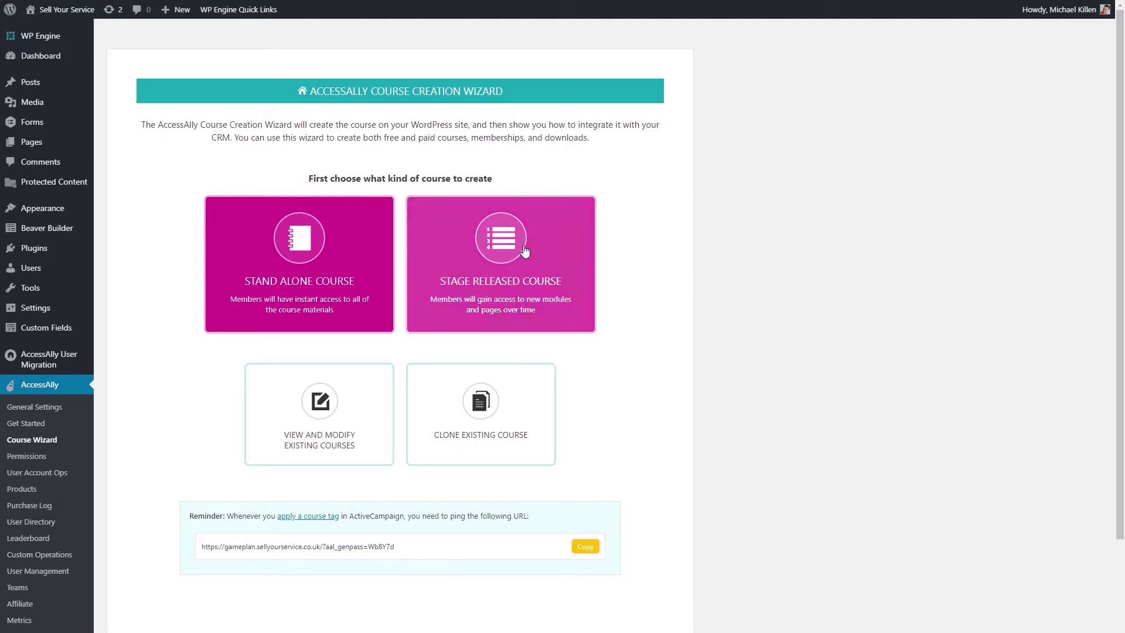
Create the stage-released 'Brand new course' with no course menu, and create its permission tags
left_click(525, 251)
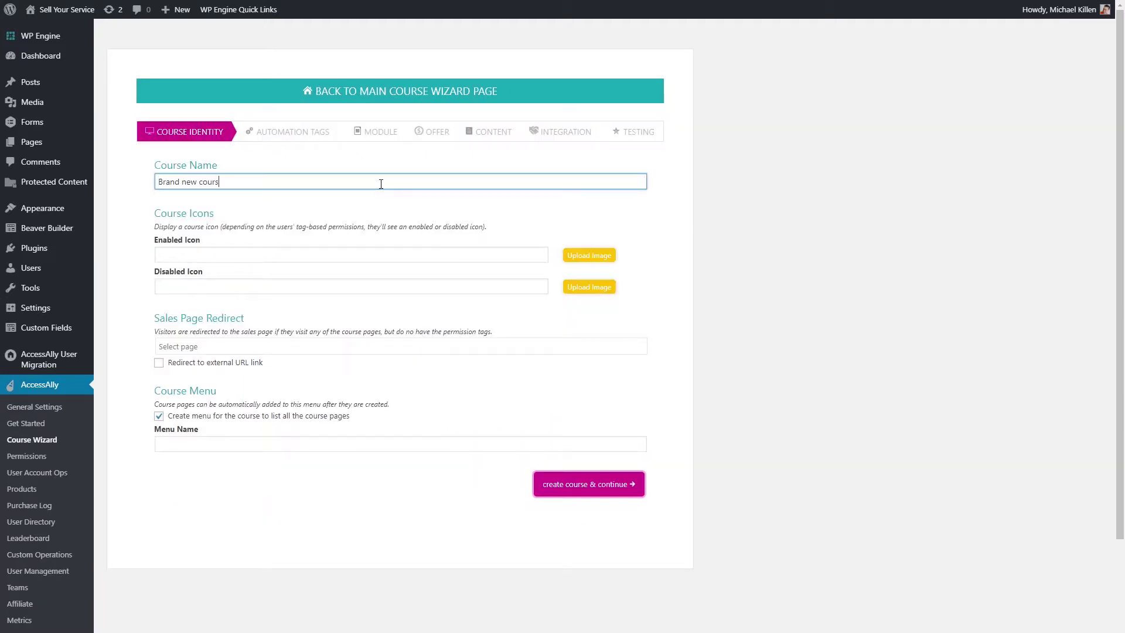
left_click(159, 417)
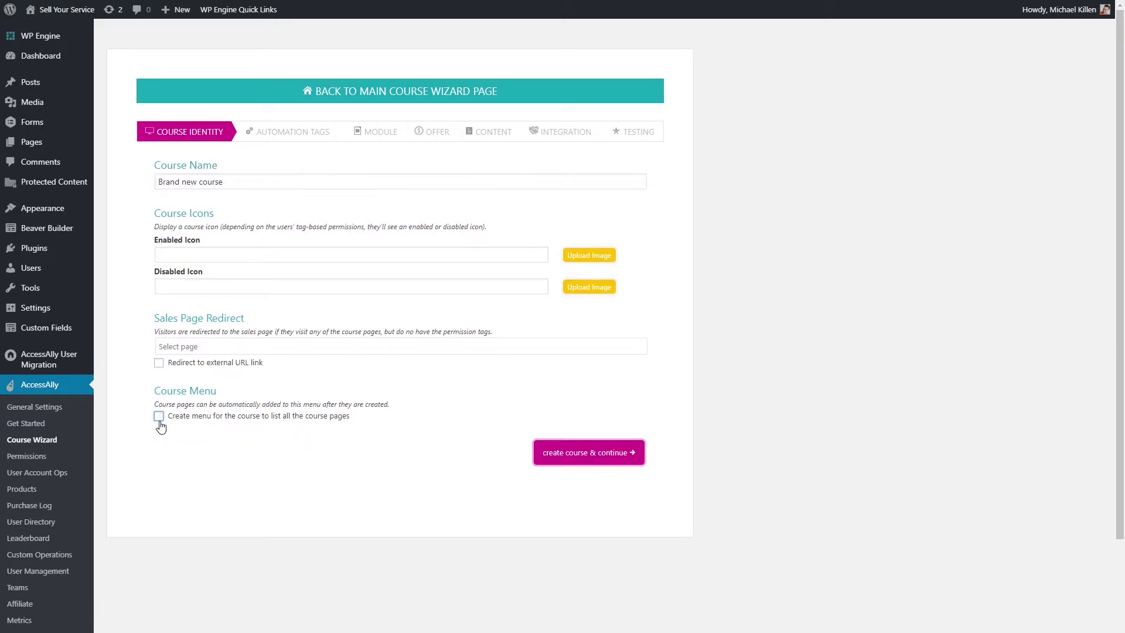
left_click(582, 463)
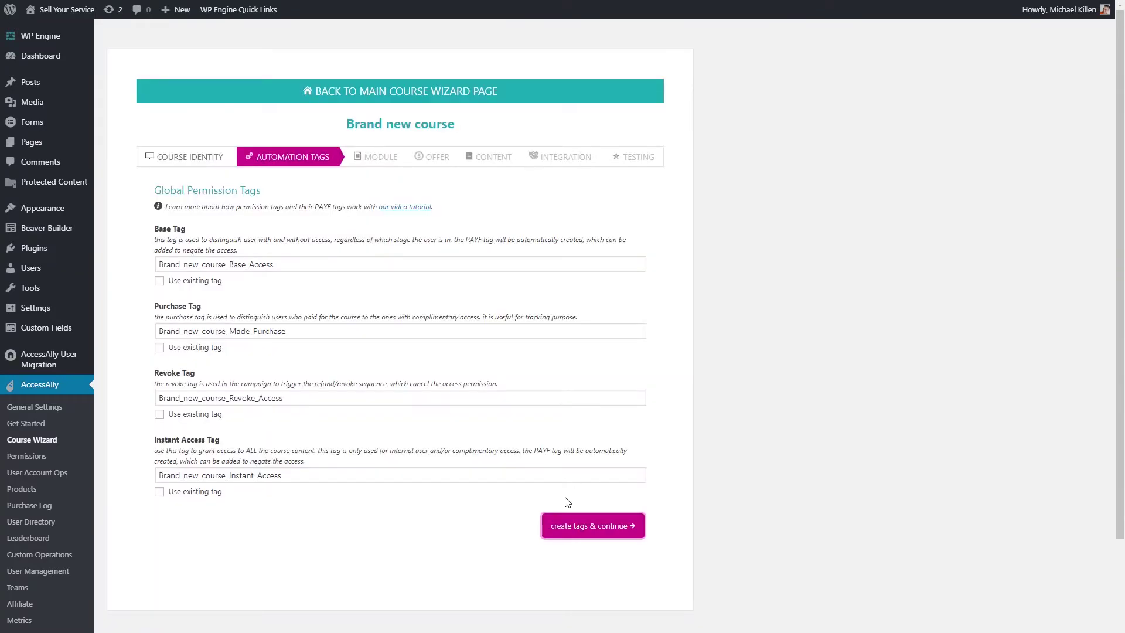
left_click(574, 526)
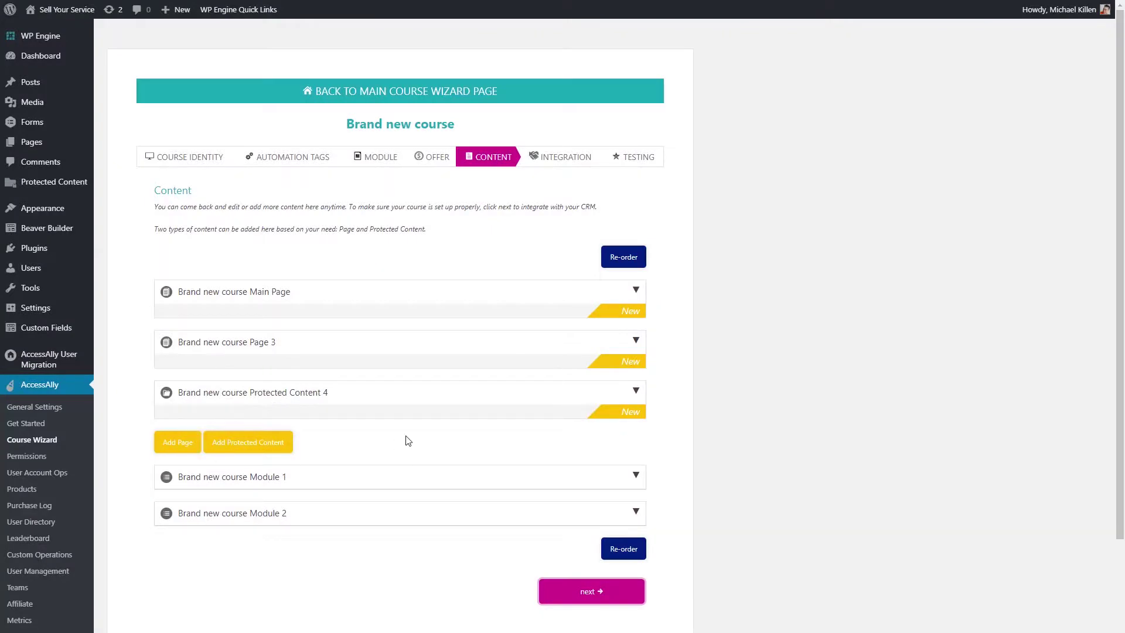
Expand Modules 1 and 2 and check the Protected Content 4 details
scroll(416, 410, "down", 2)
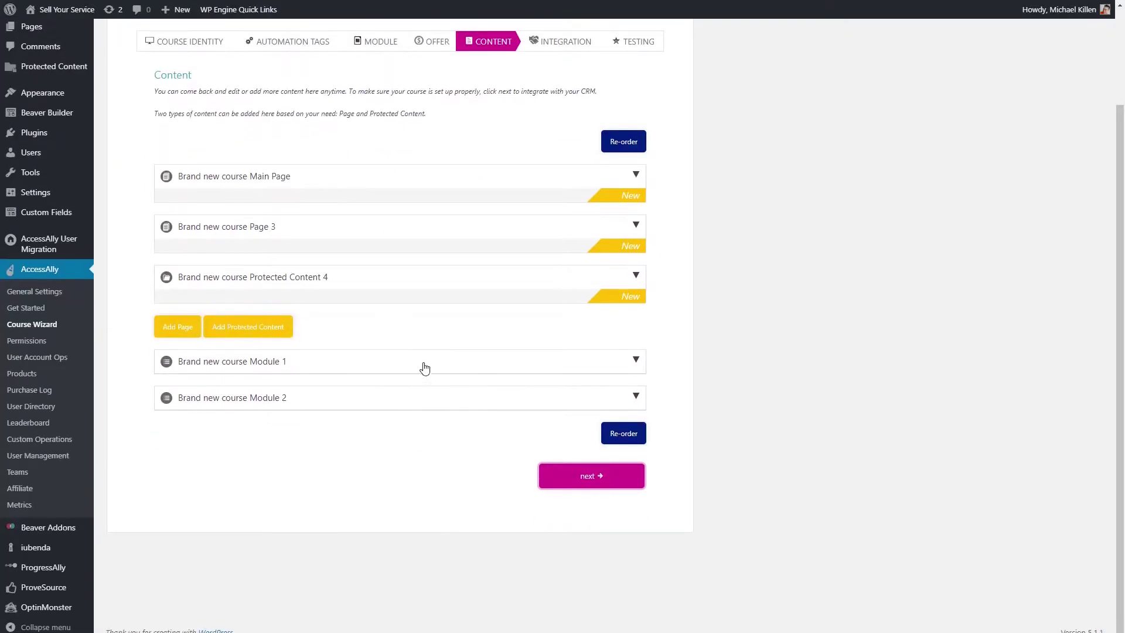
left_click(329, 364)
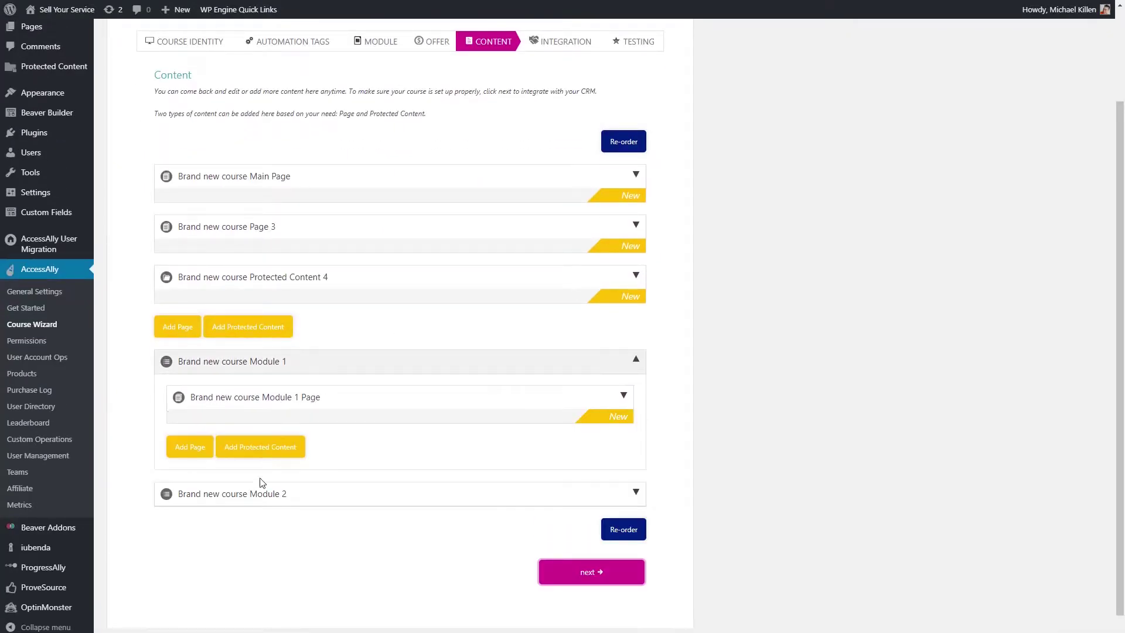
left_click(256, 503)
left_click(325, 279)
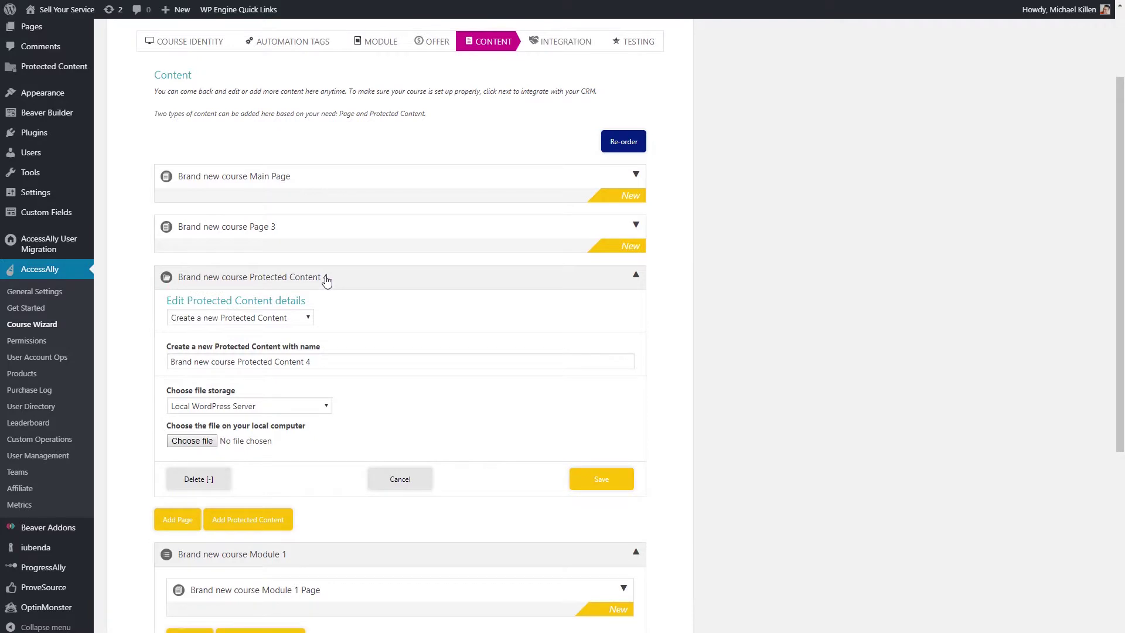
left_click(327, 280)
Add Page 5 and Page 6 to Module 1
left_click(190, 329)
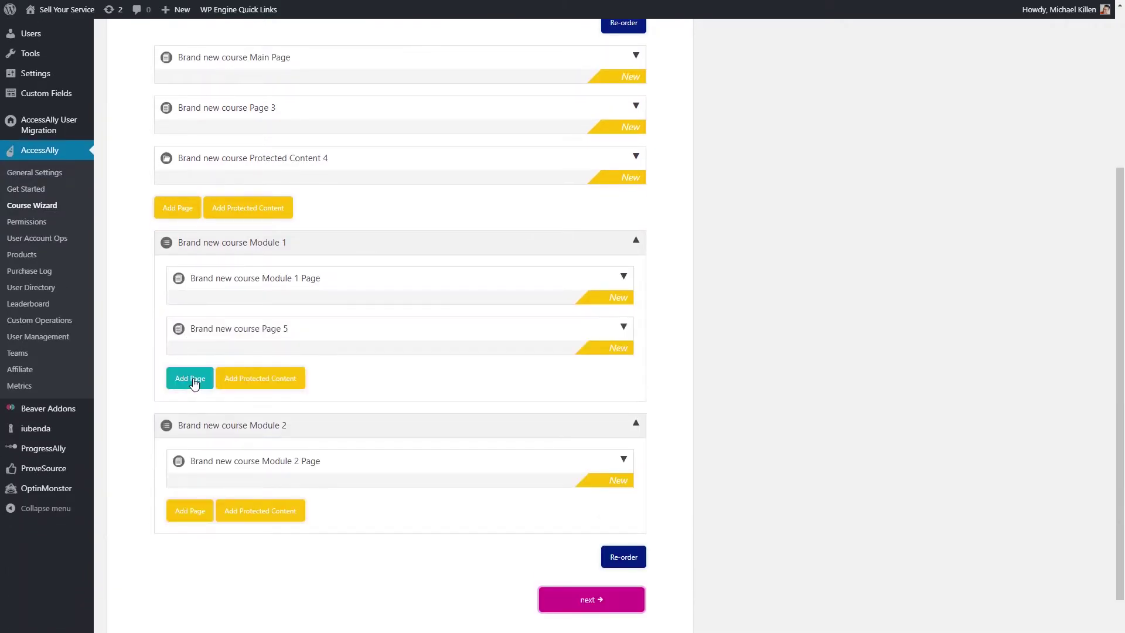
left_click(192, 379)
scroll(774, 387, "down", 2)
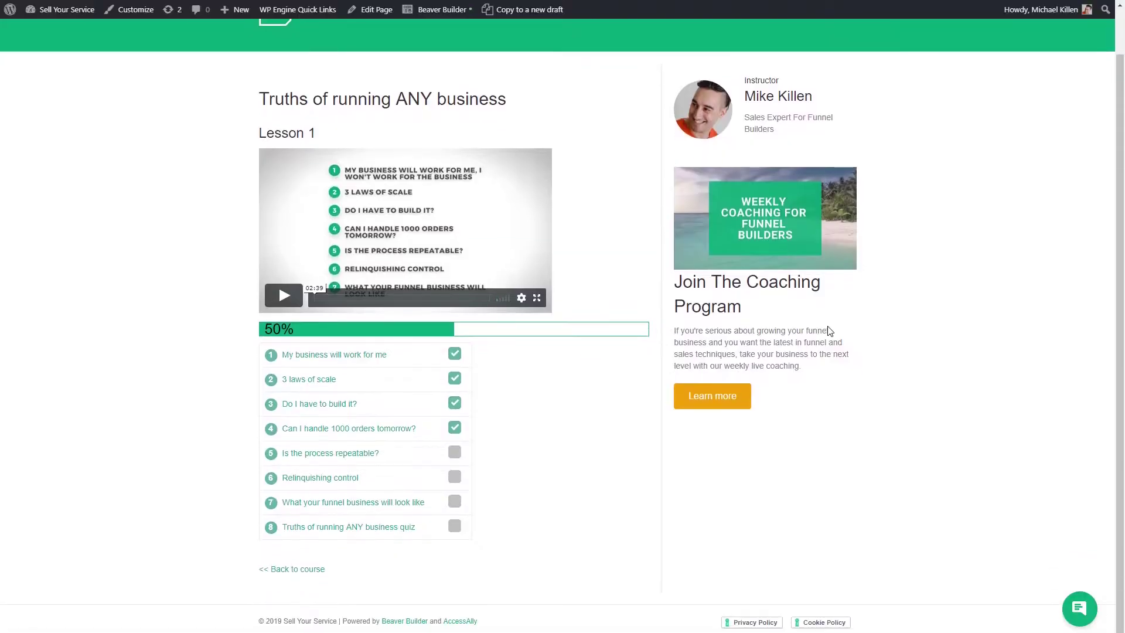
View the 'My business will work for me' topic, then reopen The Funnel Business Gameplan's Lesson 1
left_click(351, 355)
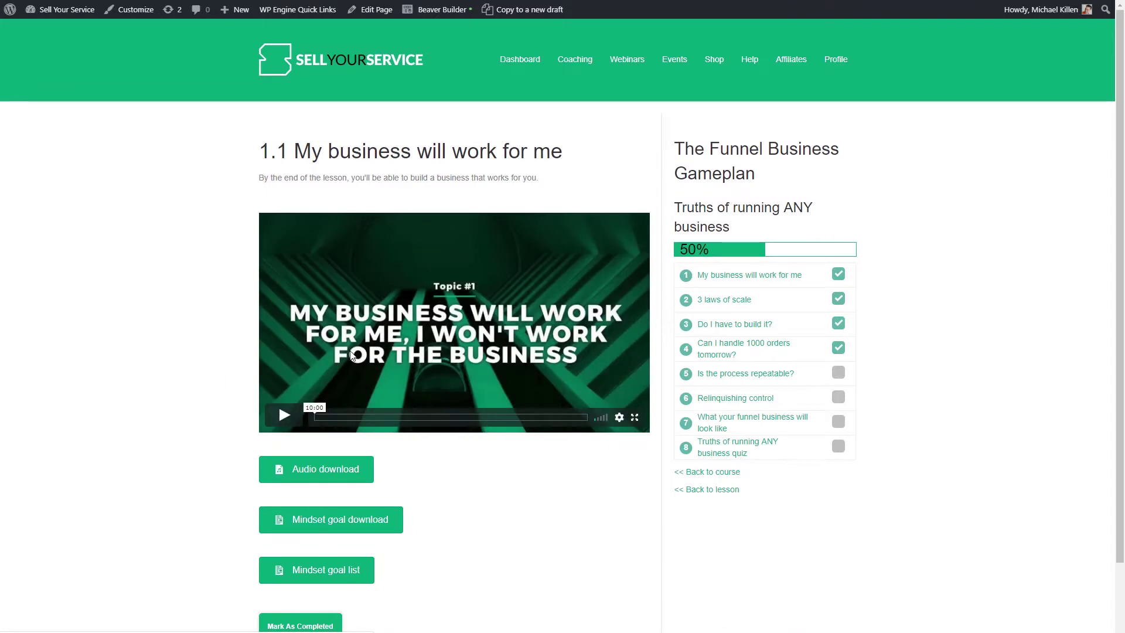
scroll(339, 359, "down", 1)
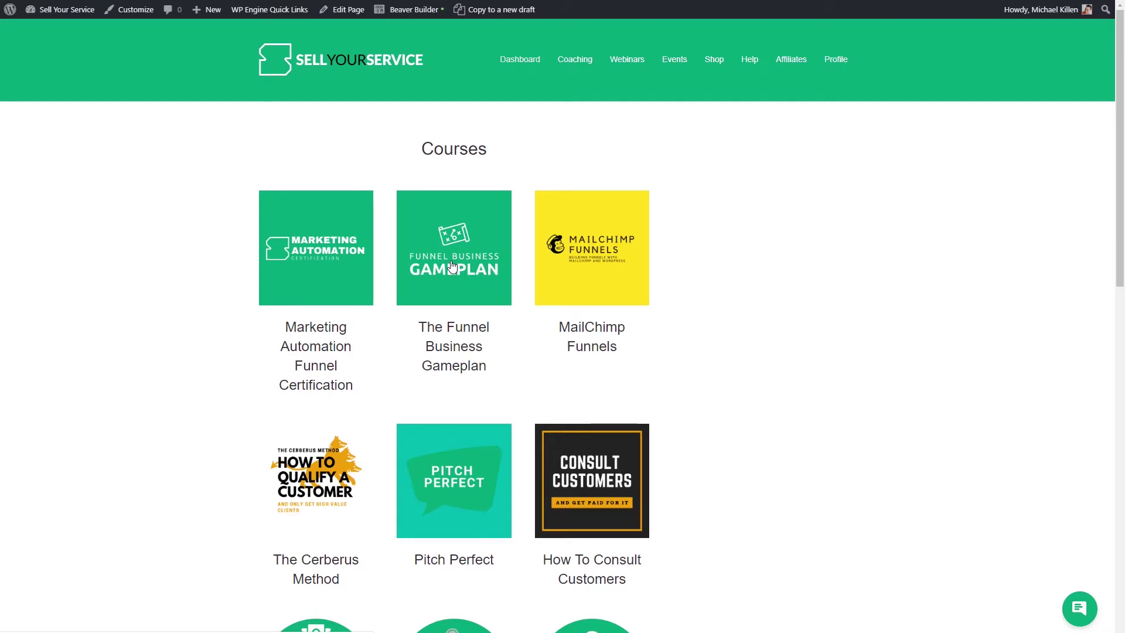
left_click(451, 267)
scroll(453, 264, "down", 2)
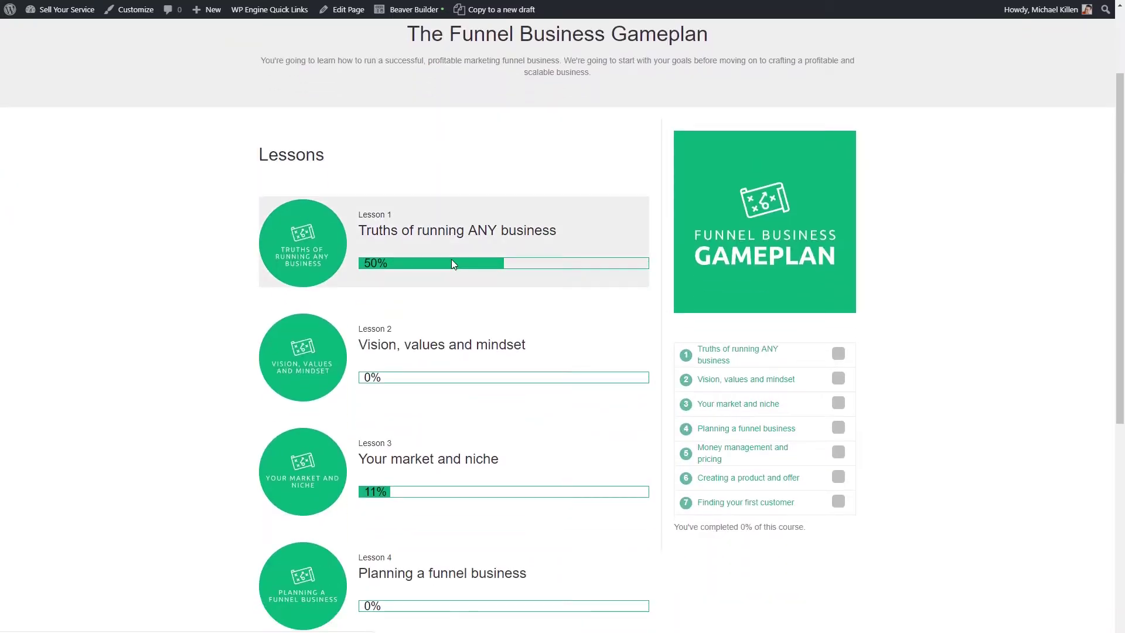
left_click(453, 265)
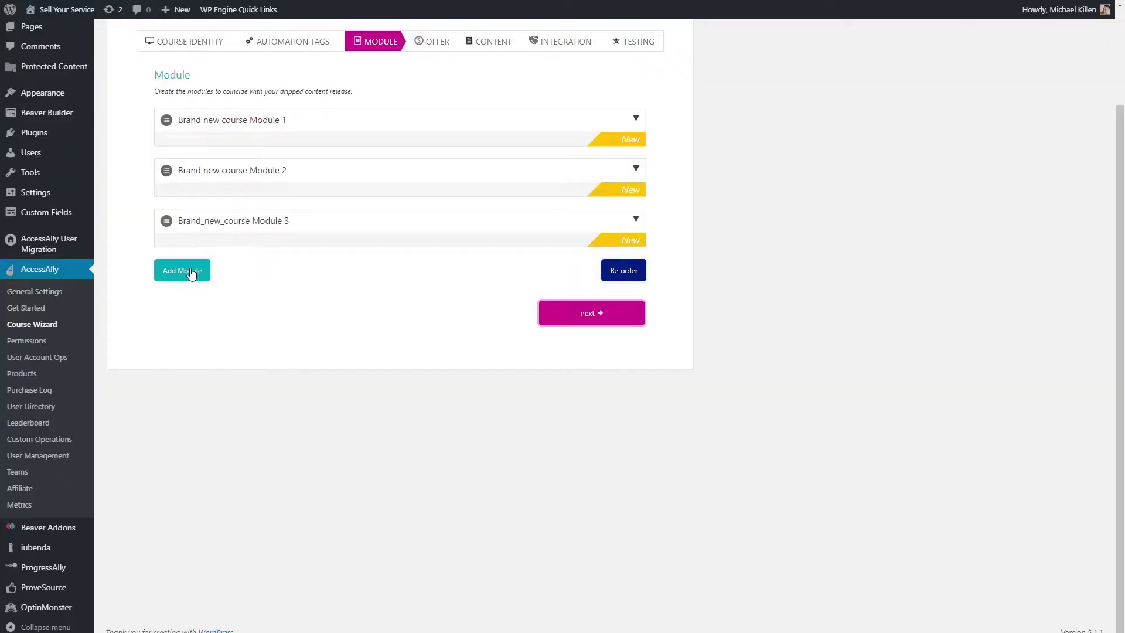
Add Module 4 to the course and review the settings of Modules 4 and 3
left_click(191, 273)
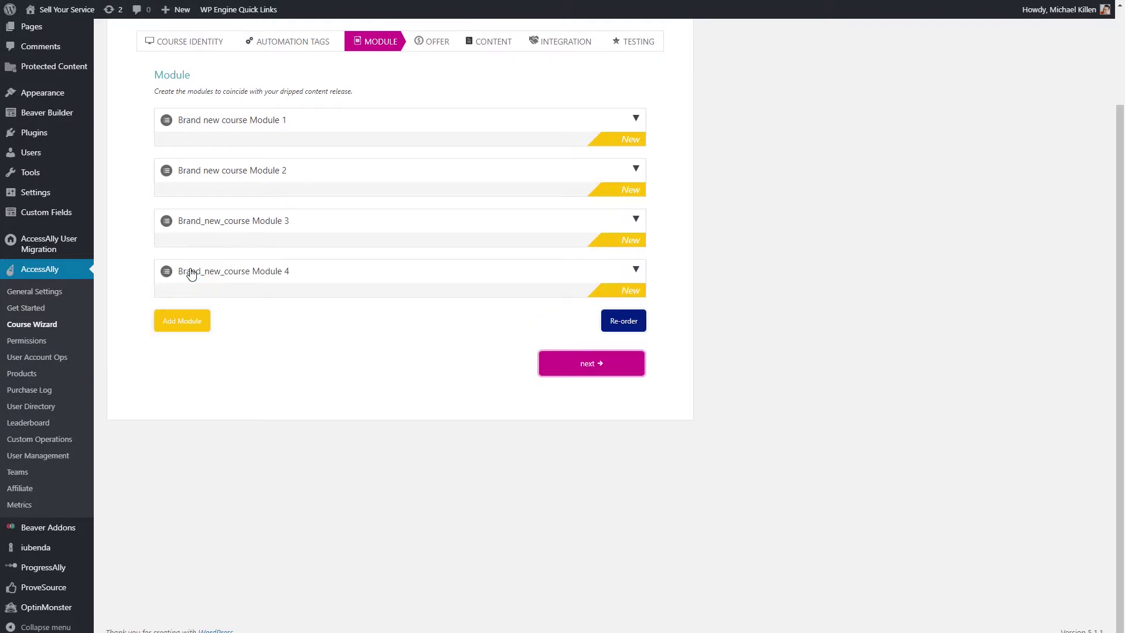
left_click(219, 280)
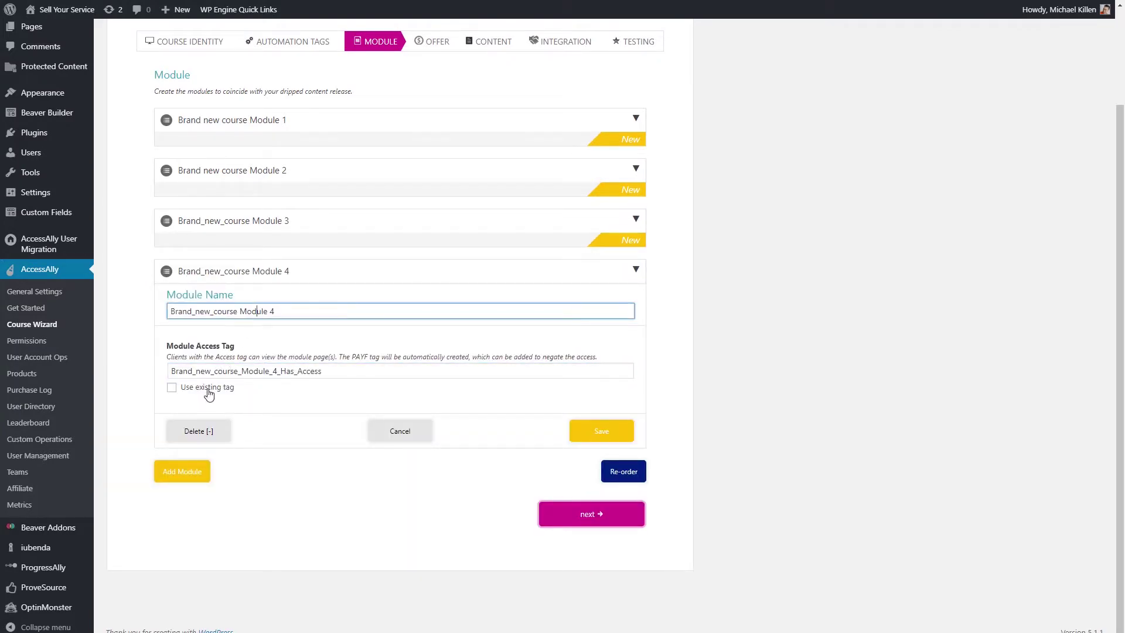
left_click(219, 372)
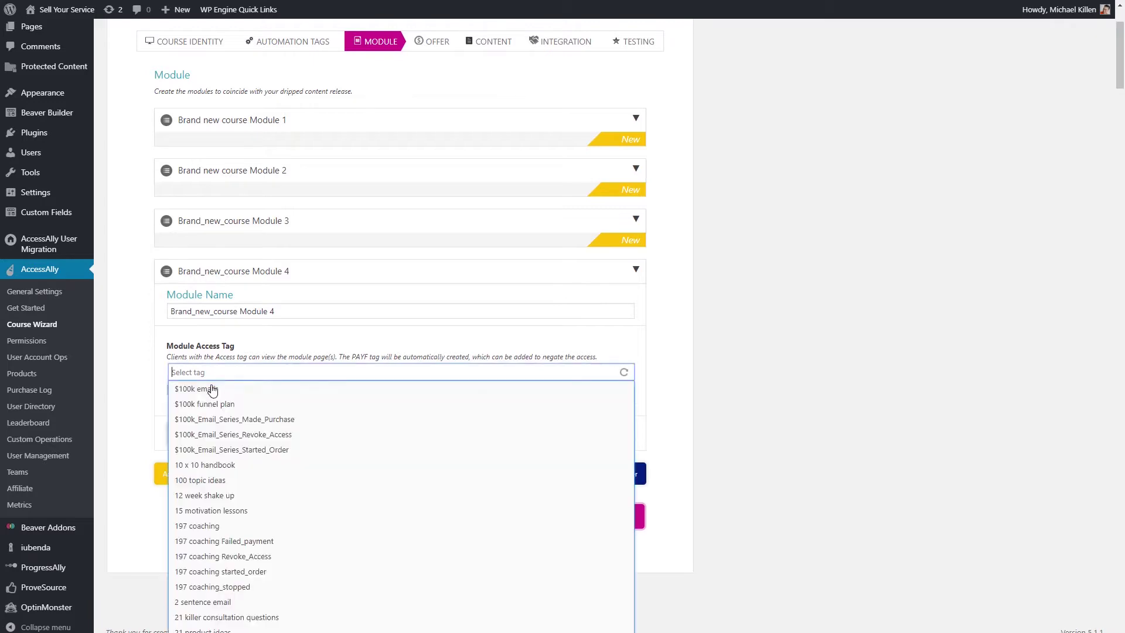
left_click(140, 385)
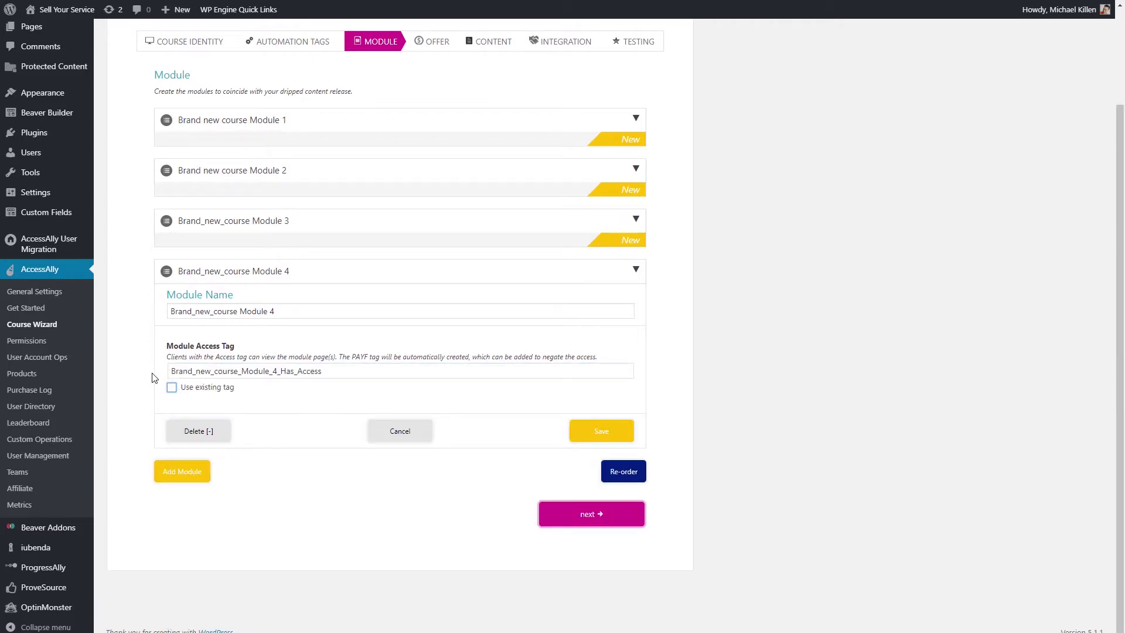
left_click(233, 230)
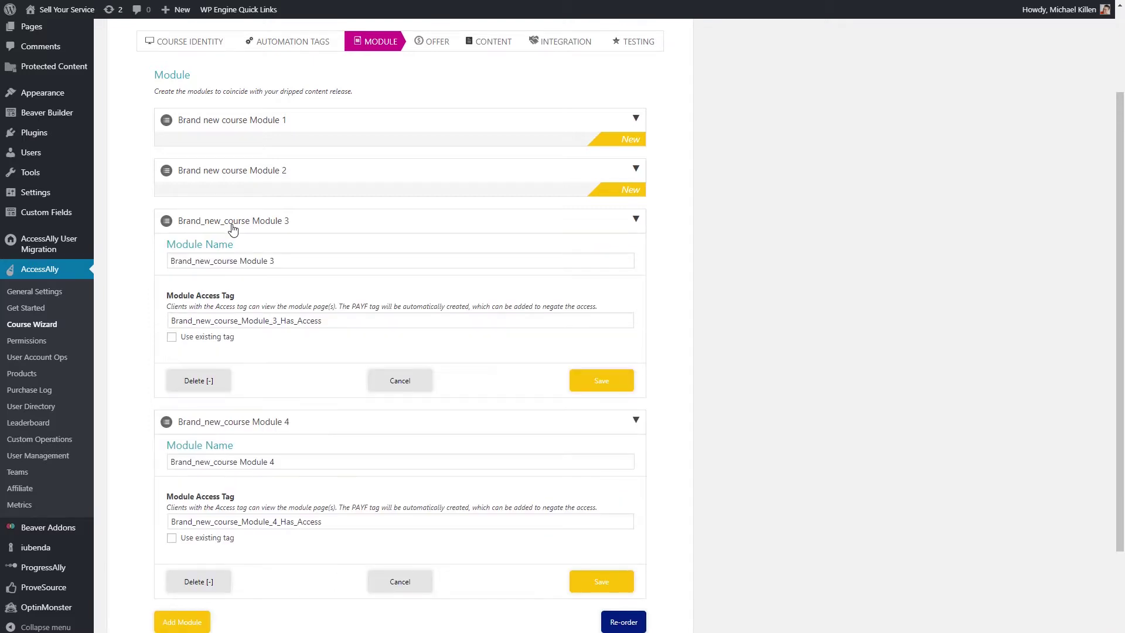
scroll(232, 230, "down", 2)
Advance the wizard and add another page under Module 1
left_click(561, 548)
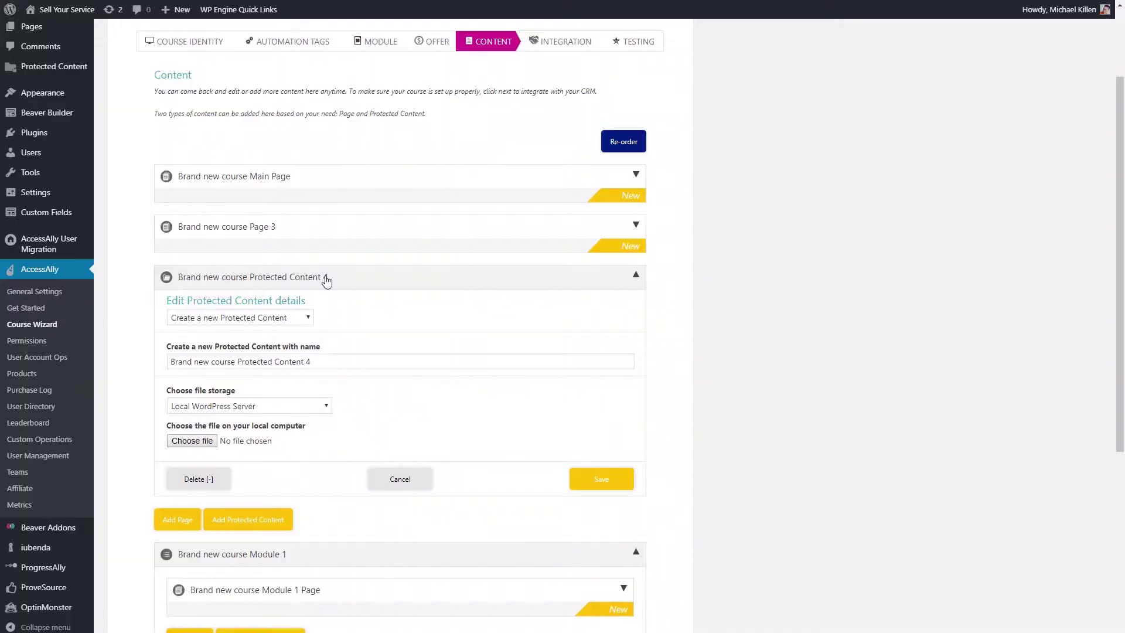
left_click(328, 277)
scroll(361, 341, "down", 2)
left_click(189, 332)
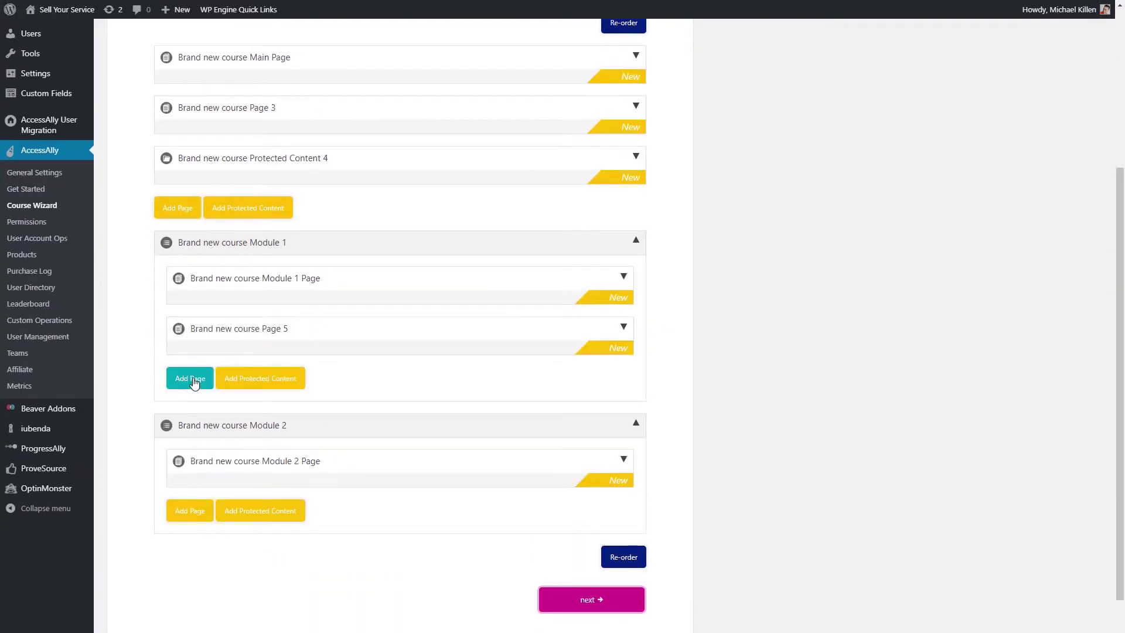
scroll(774, 385, "down", 2)
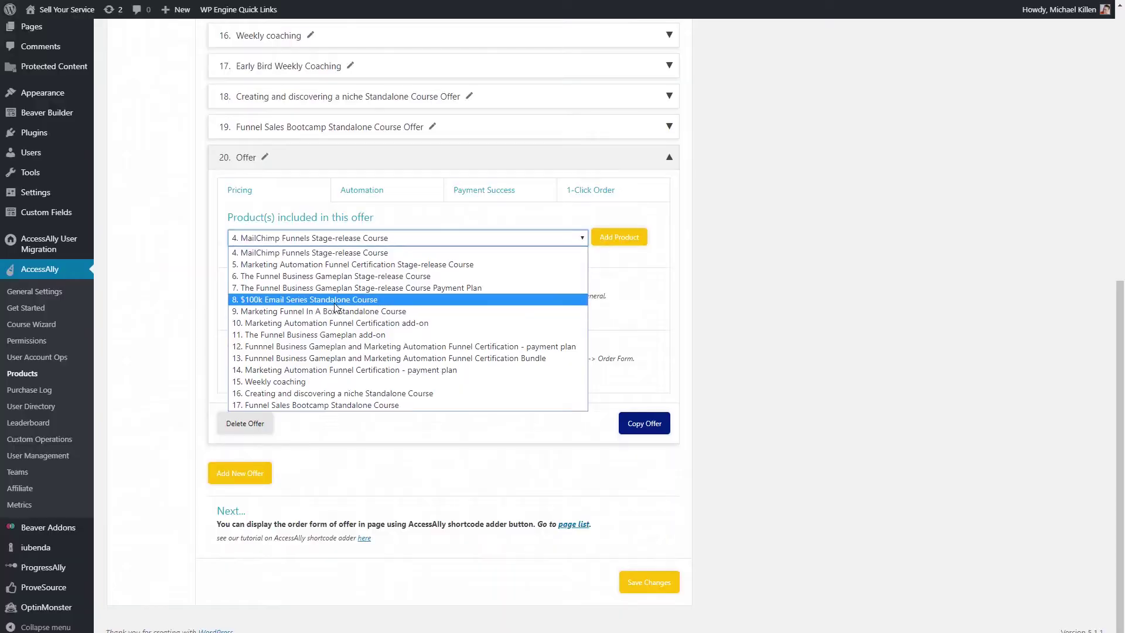
Add the $100k Email Series and Funnel Sales Bootcamp standalone courses to Offer 20, then view automation
left_click(336, 309)
left_click(612, 243)
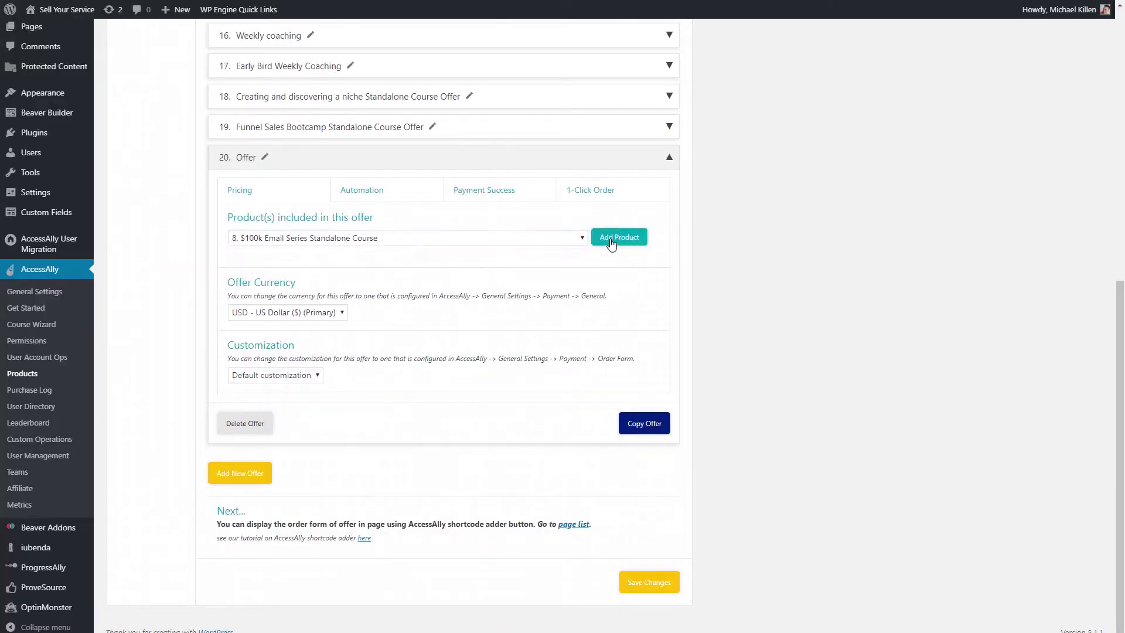
left_click(368, 243)
left_click(529, 402)
left_click(630, 238)
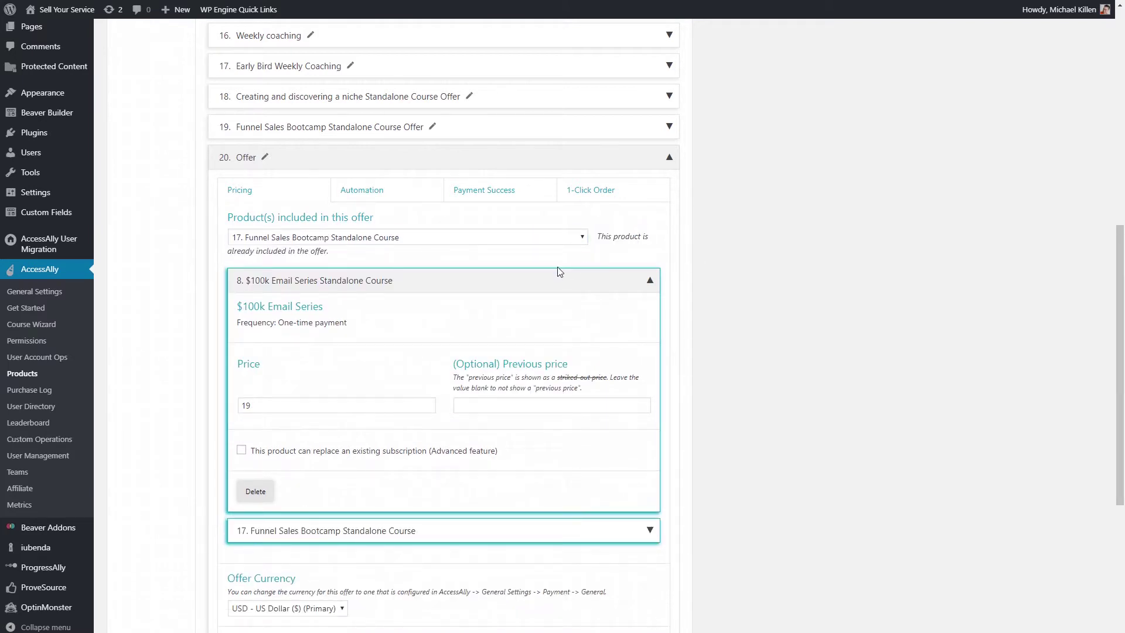
left_click(371, 190)
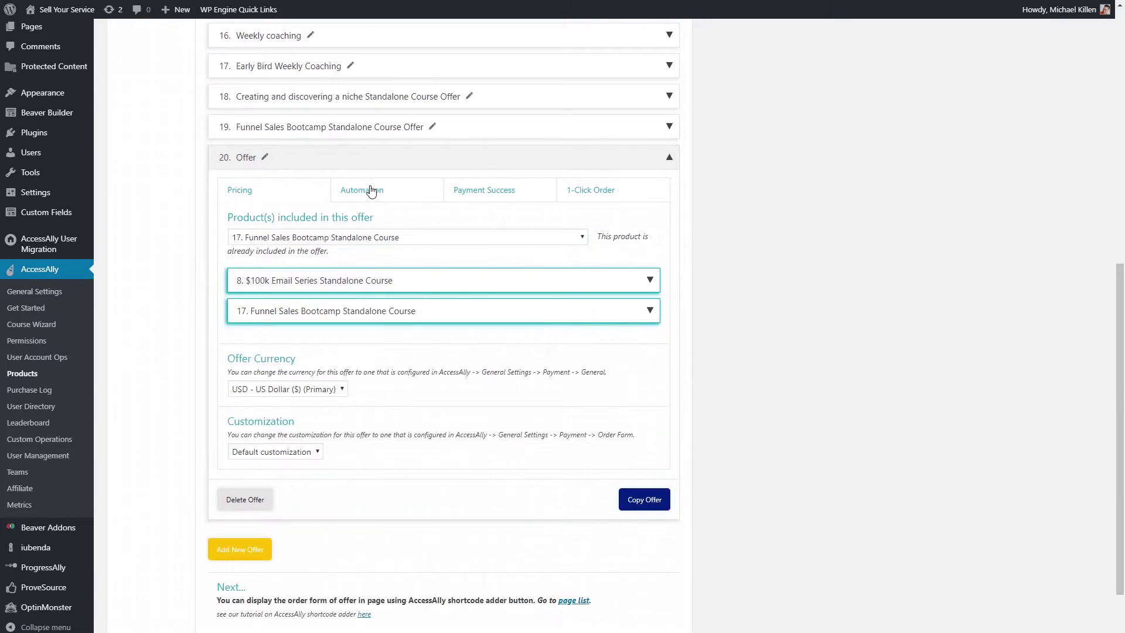